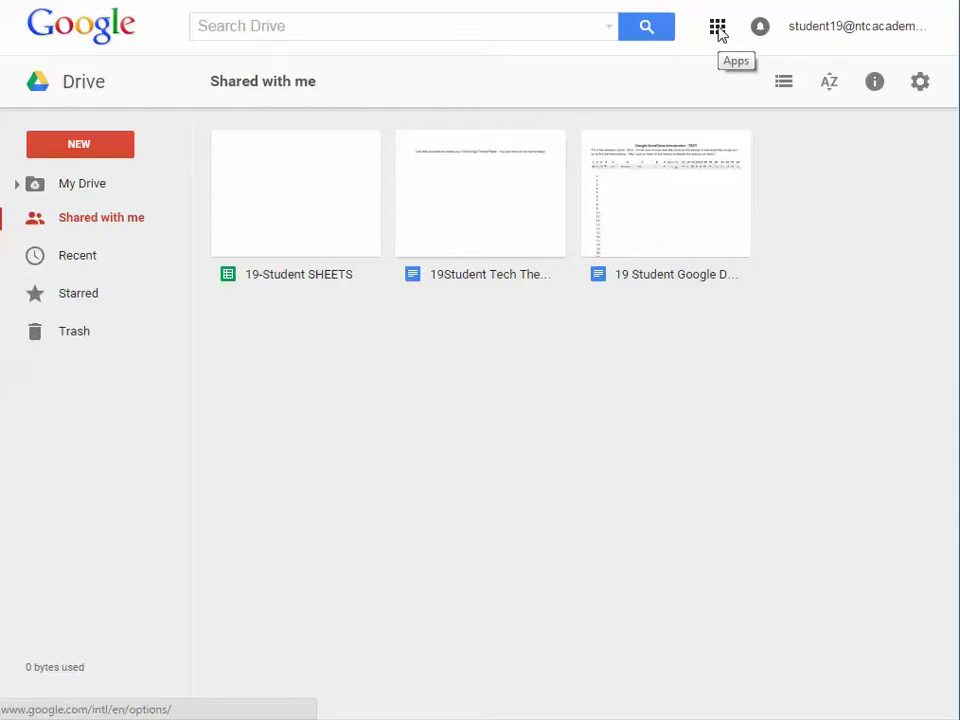
# Switch to Google Calendar and view the calendar by month and by day before returning to the week view.
pyautogui.click(717, 27)
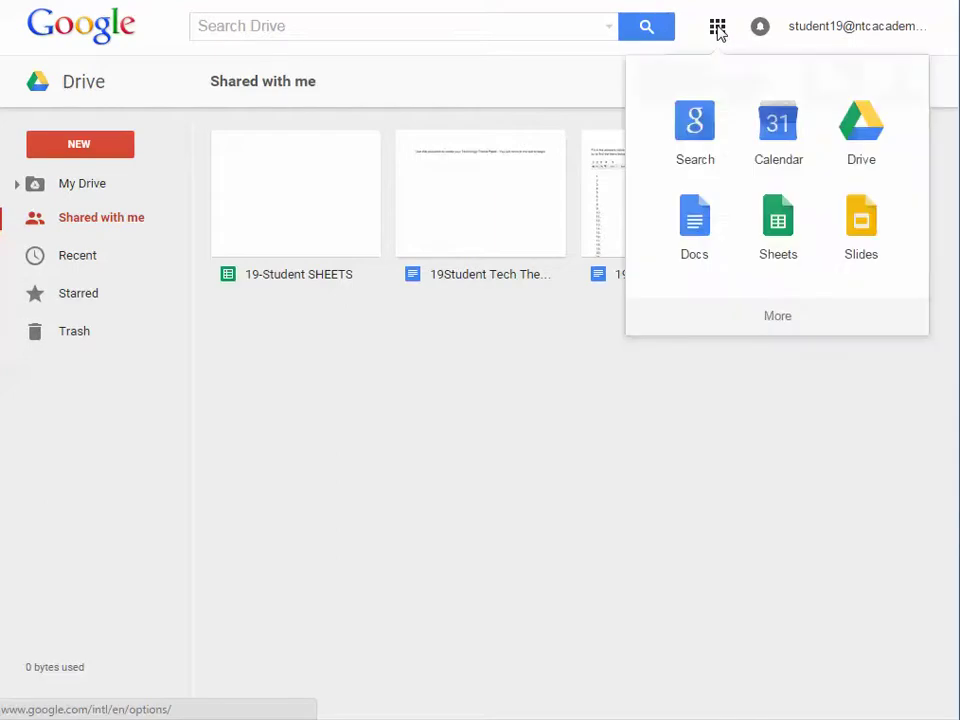
pyautogui.click(779, 130)
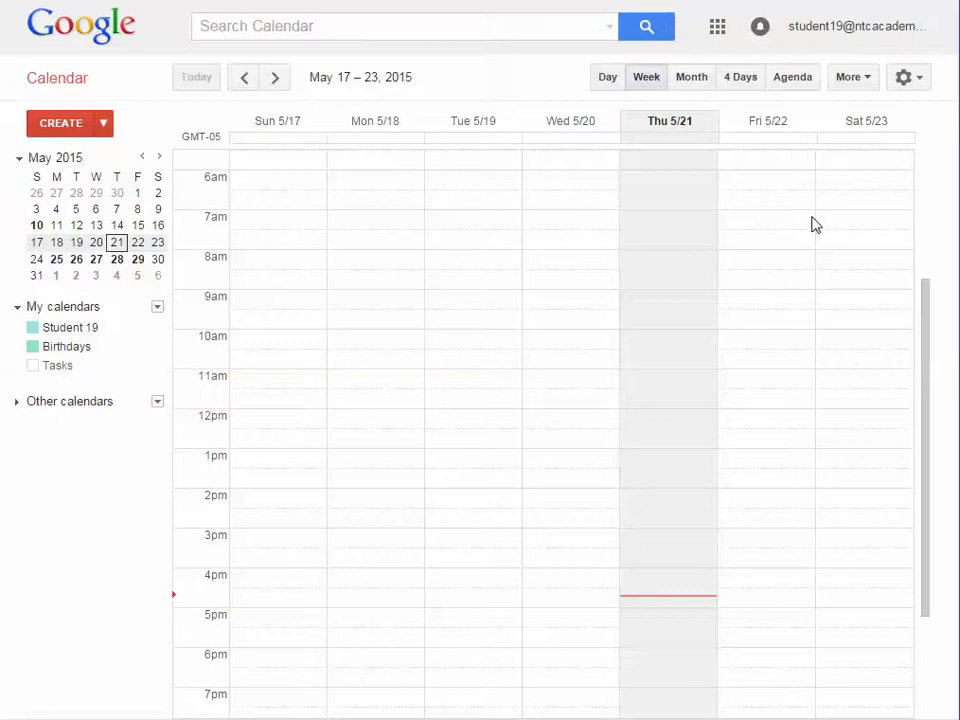
pyautogui.click(693, 86)
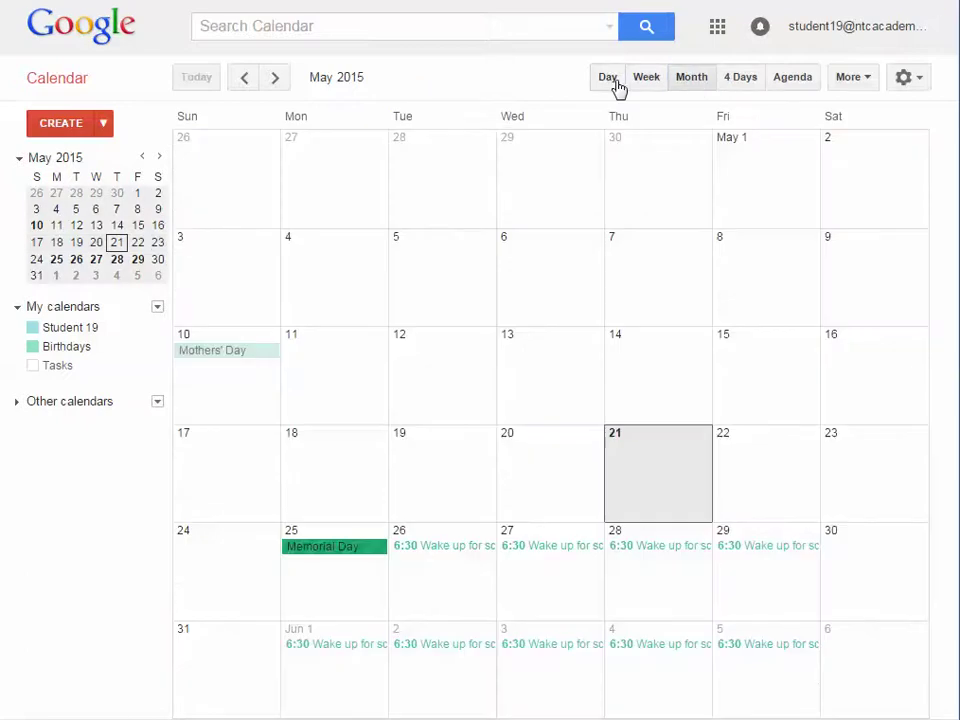
pyautogui.click(612, 86)
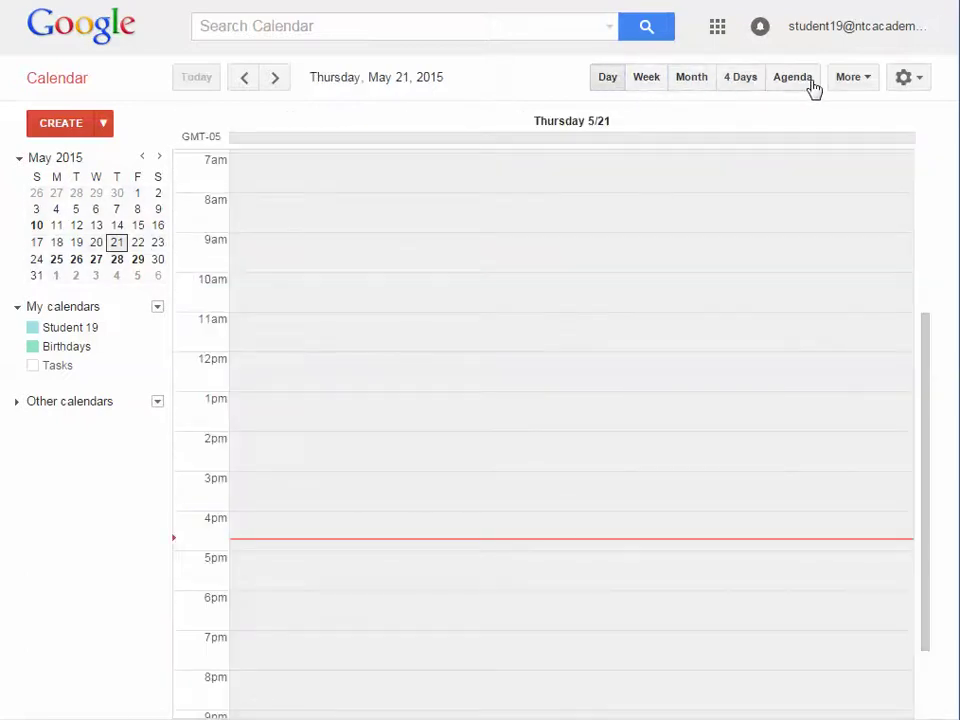
pyautogui.click(643, 86)
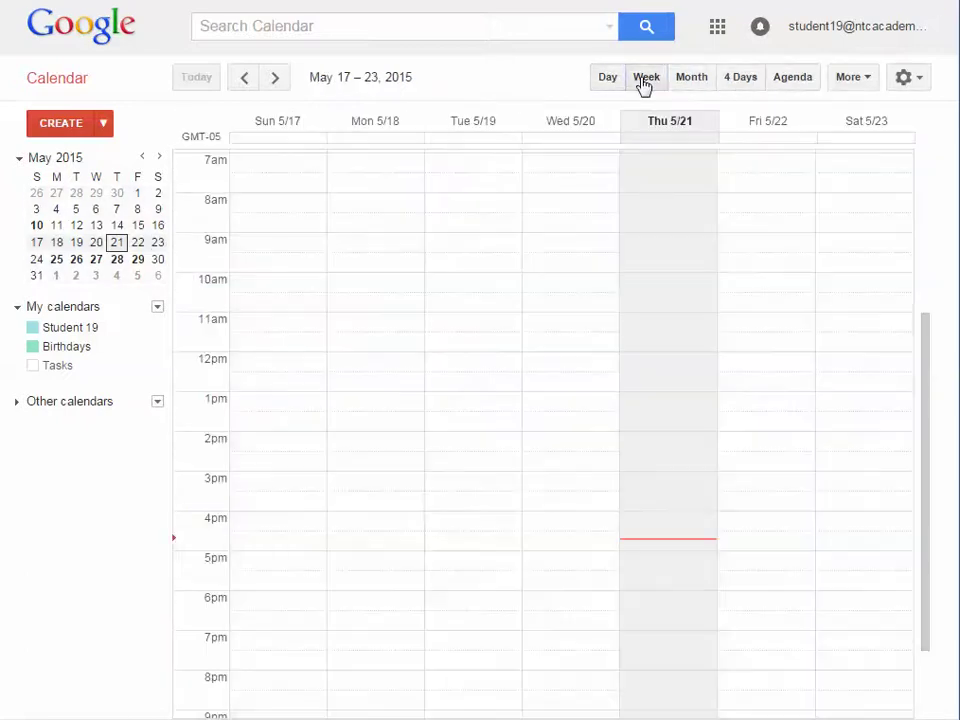
# Delete all events in the recurring "Wake up for school" series, starting from its May 26 event in the following week.
pyautogui.click(275, 80)
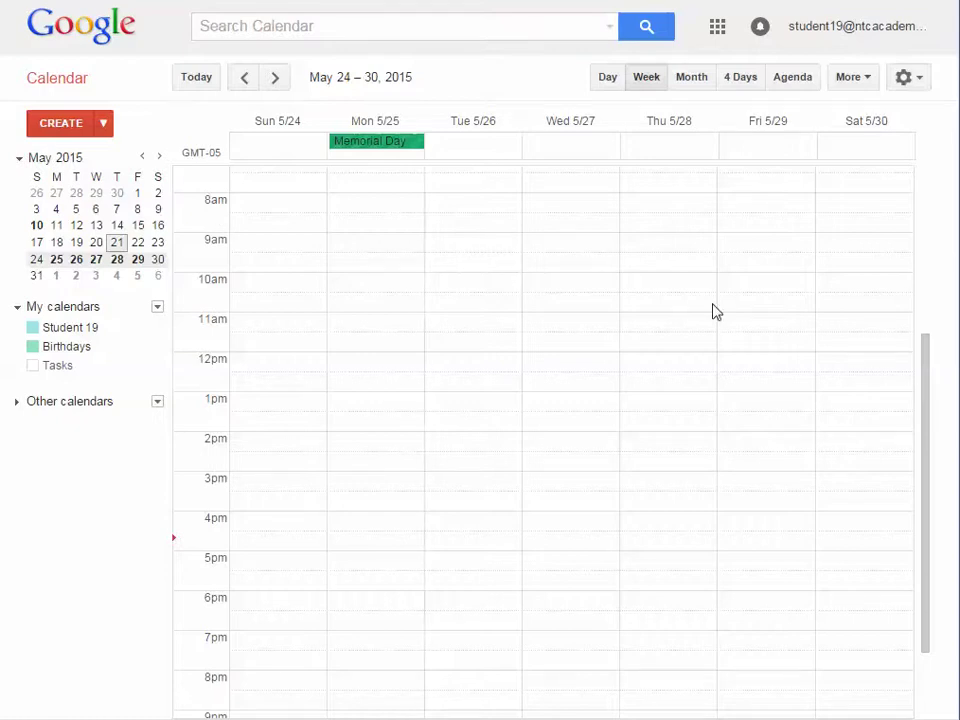
pyautogui.moveTo(926, 388); pyautogui.dragTo(929, 263)
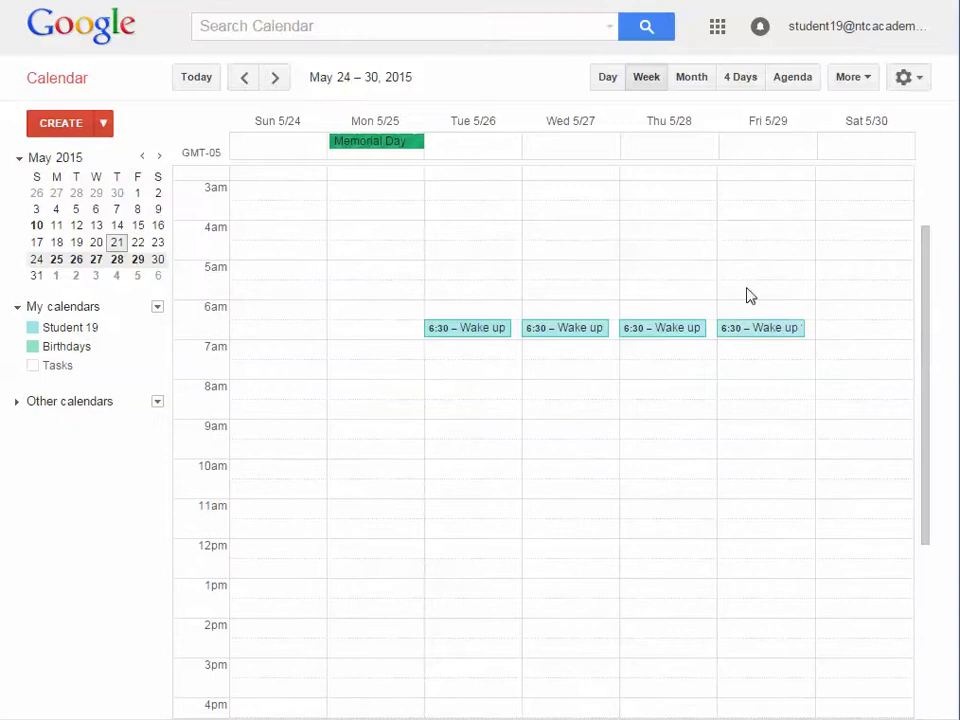
pyautogui.click(480, 330)
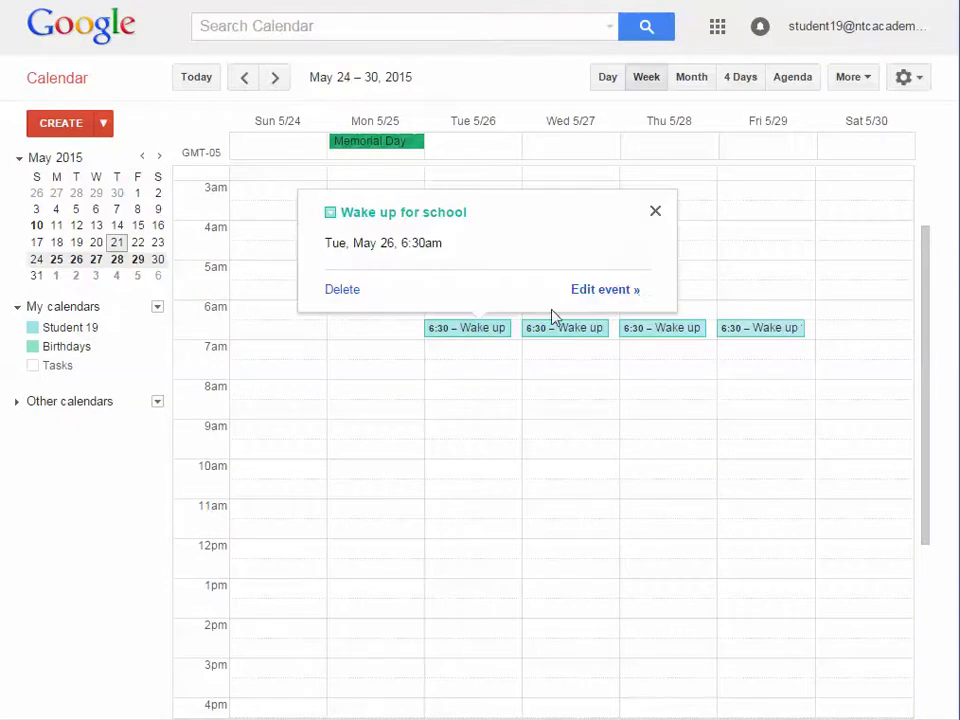
pyautogui.click(356, 293)
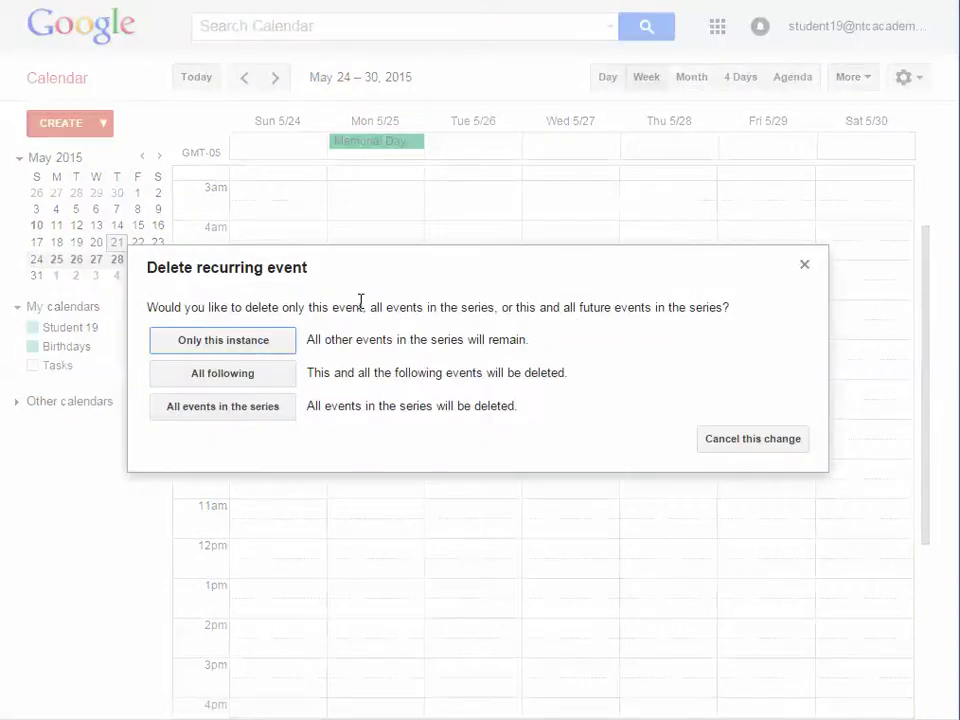
pyautogui.click(221, 408)
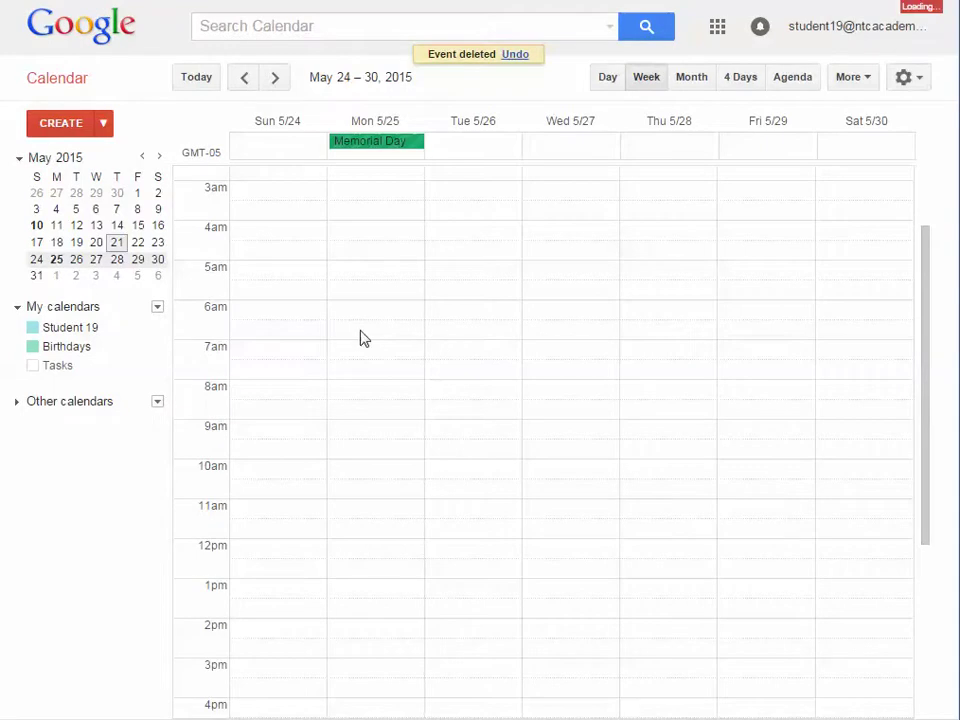
# Start a new event on Tuesday, May 26 at 6:30am with full details and title it "Wake up for school".
pyautogui.click(465, 340)
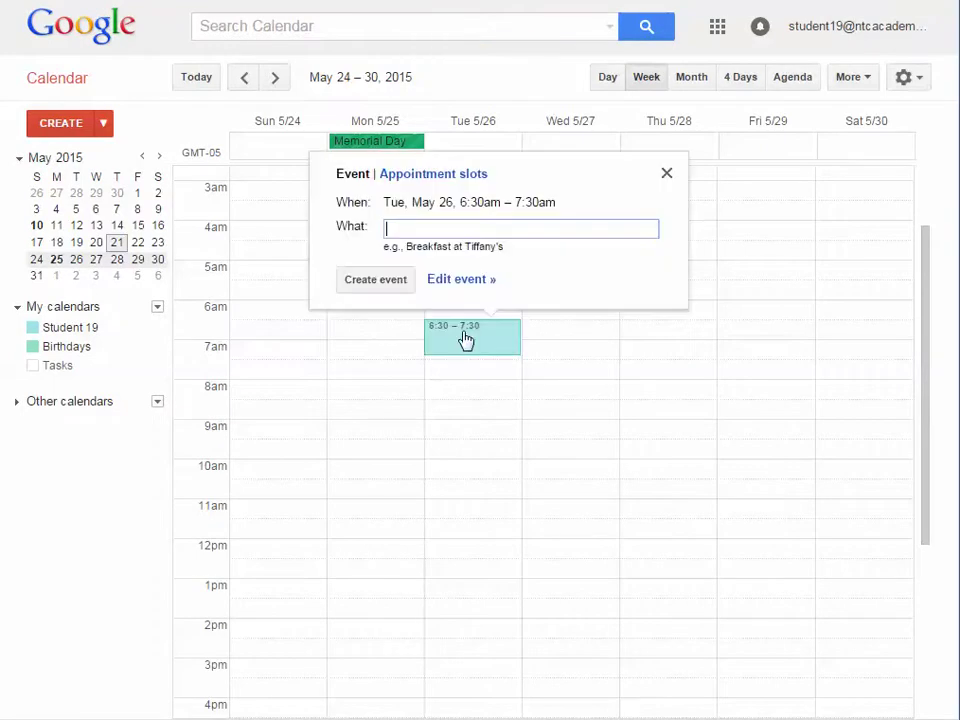
pyautogui.click(465, 340)
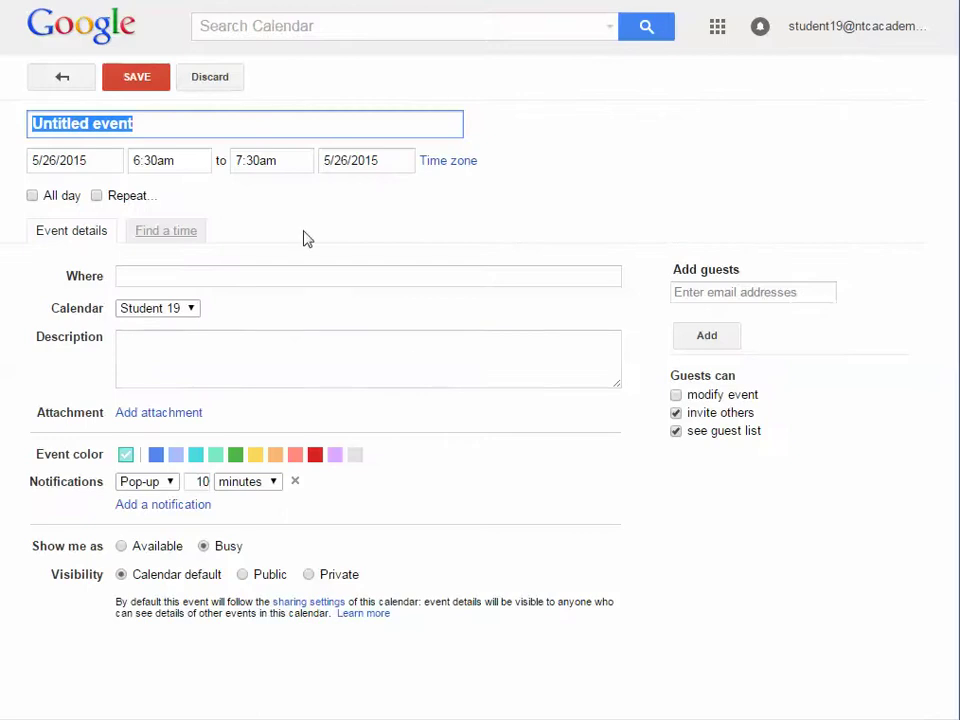
pyautogui.moveTo(130, 133)
pyautogui.mouseDown()
pyautogui.moveTo(28, 122)
pyautogui.moveTo(123, 128)
pyautogui.mouseUp()
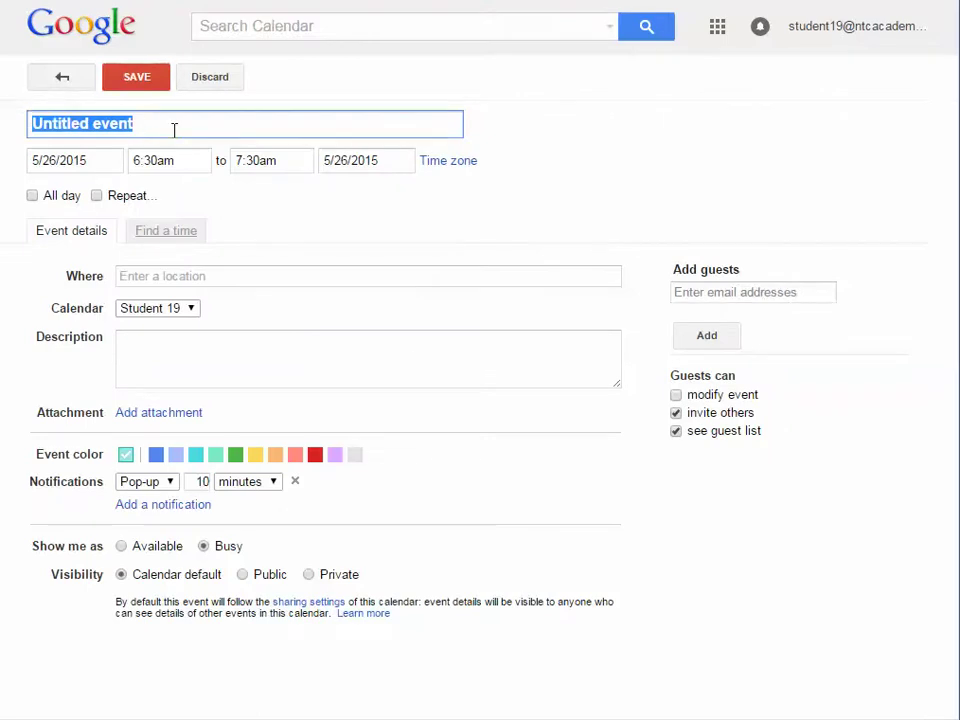
pyautogui.write('Wake up ')
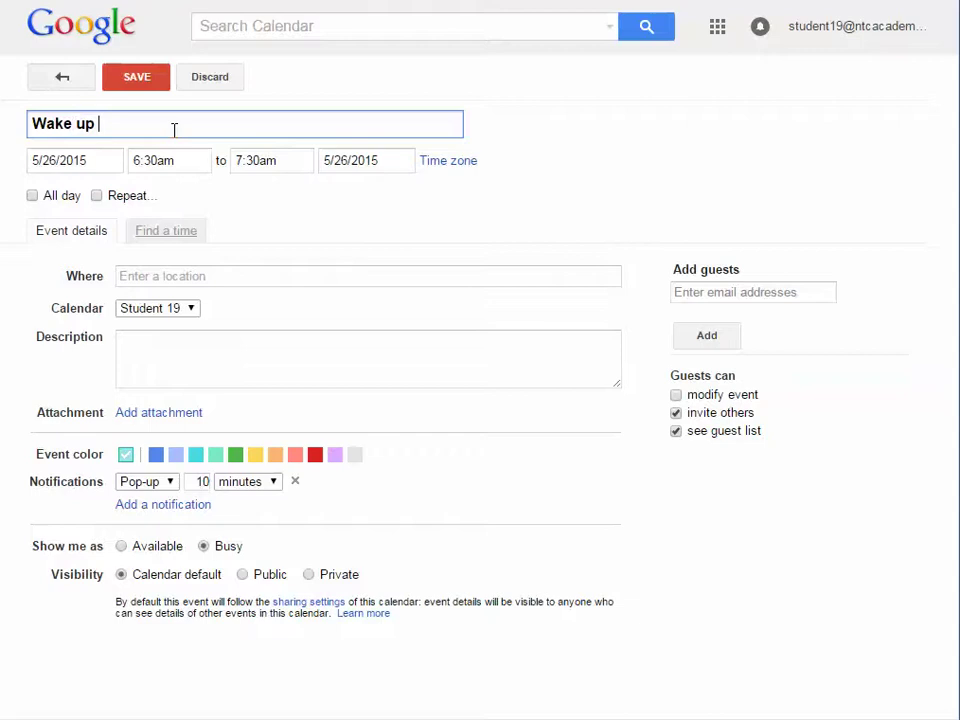
pyautogui.write('for school')
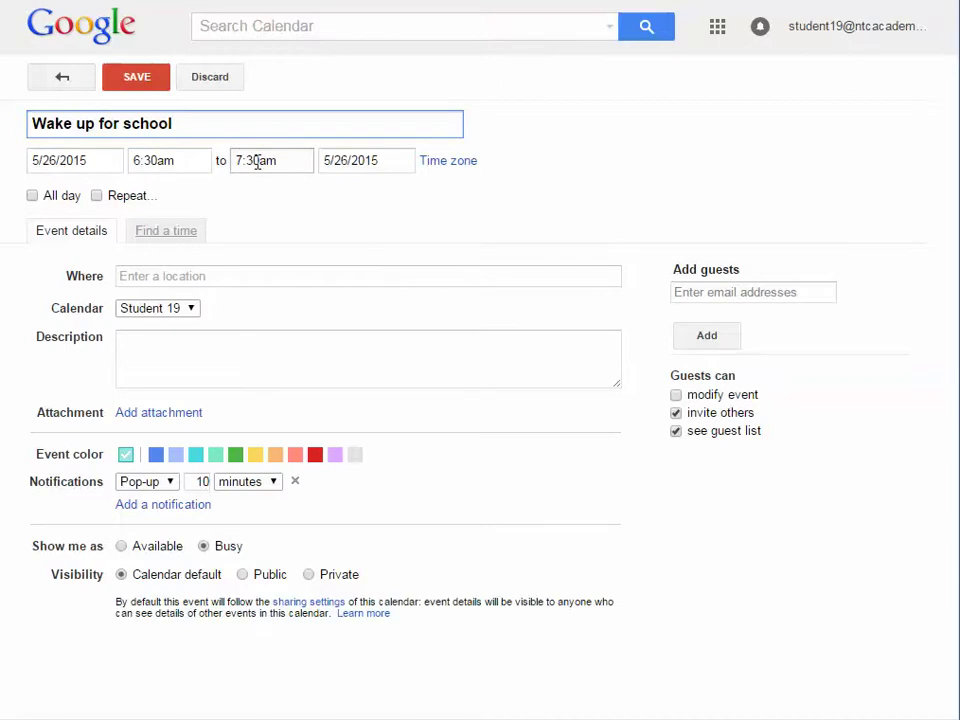
# Set the event's end time to 6:30am.
pyautogui.click(242, 158)
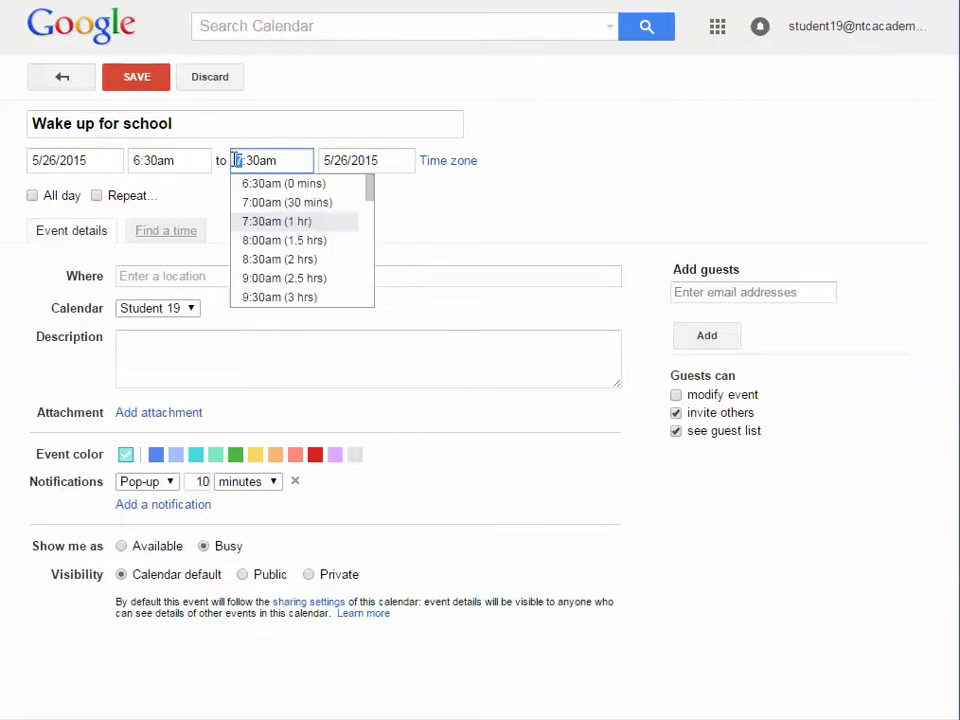
pyautogui.write('6')
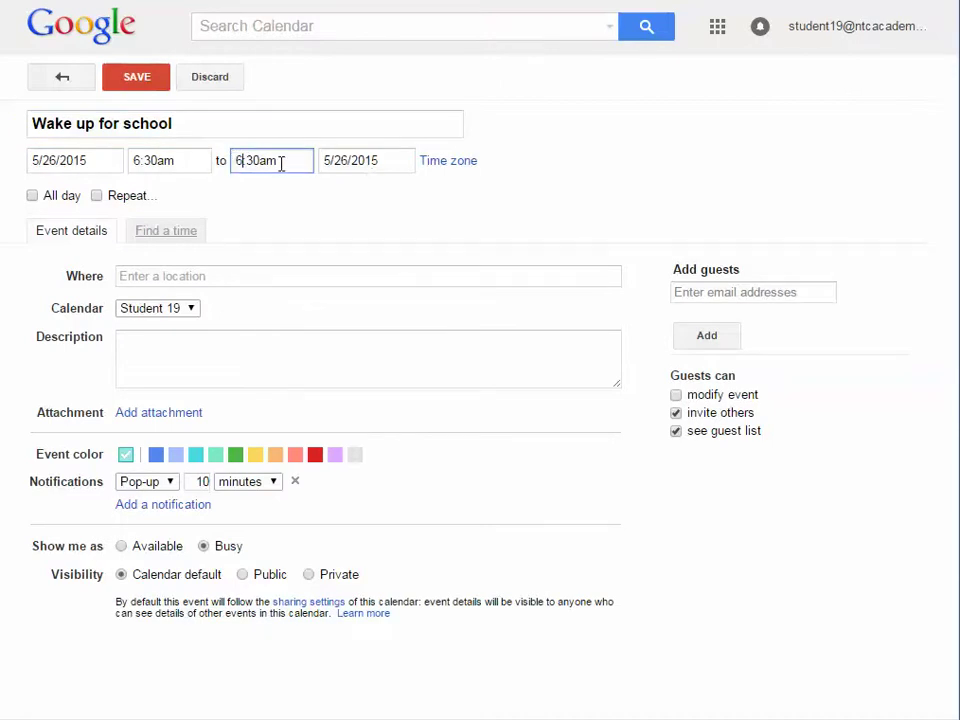
pyautogui.click(278, 160)
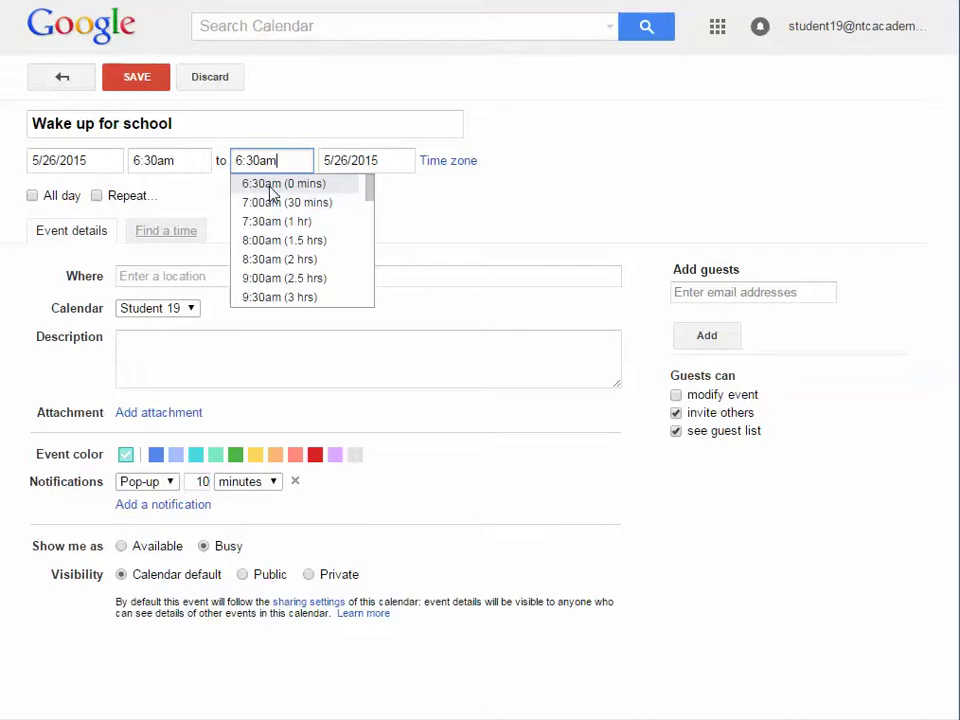
pyautogui.click(405, 194)
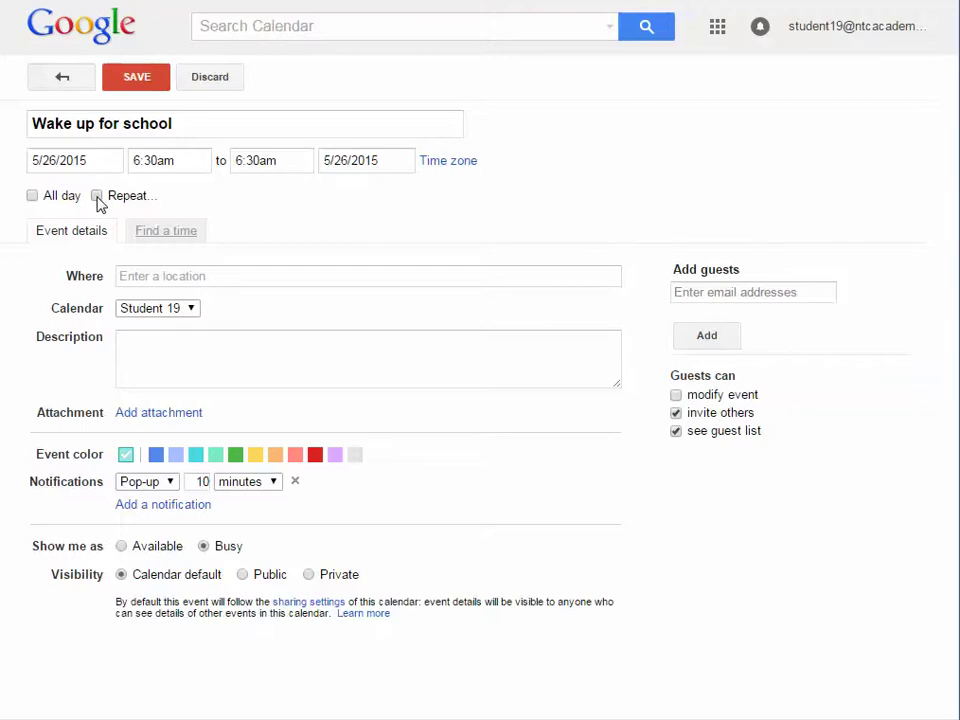
# Make the event repeat weekly on Monday, Tuesday, Wednesday, Thursday and Friday.
pyautogui.click(96, 196)
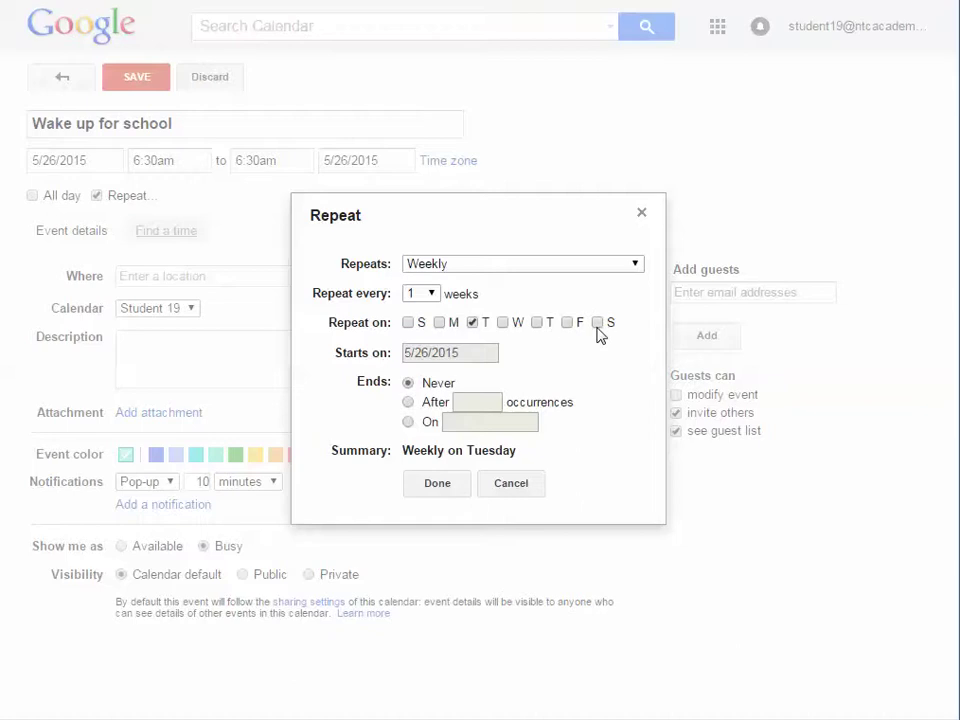
pyautogui.click(438, 323)
pyautogui.click(504, 324)
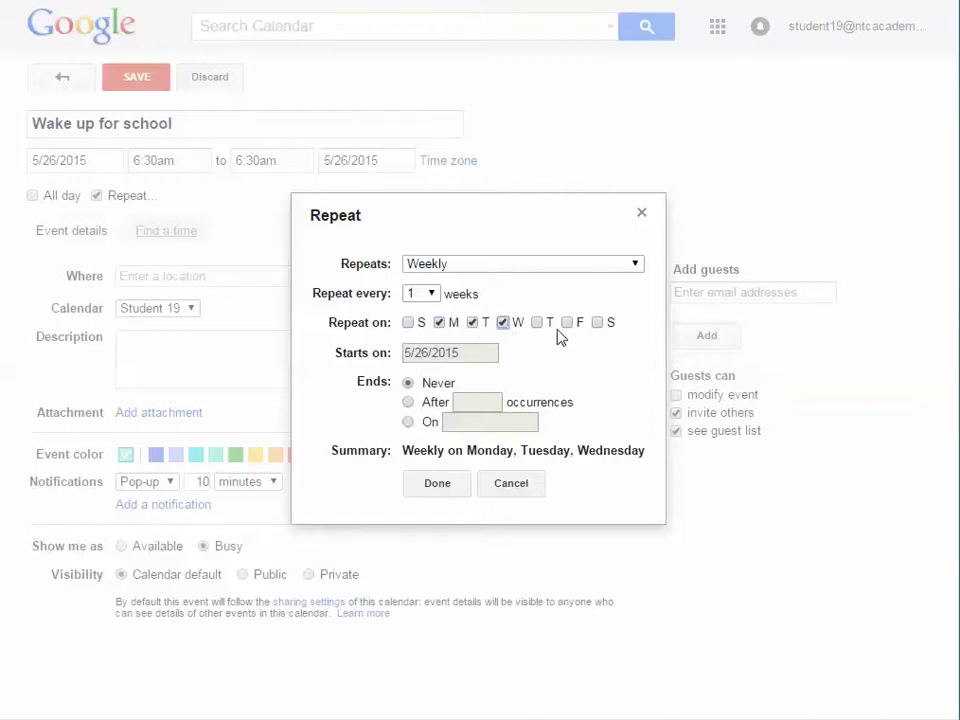
pyautogui.click(537, 323)
pyautogui.click(567, 323)
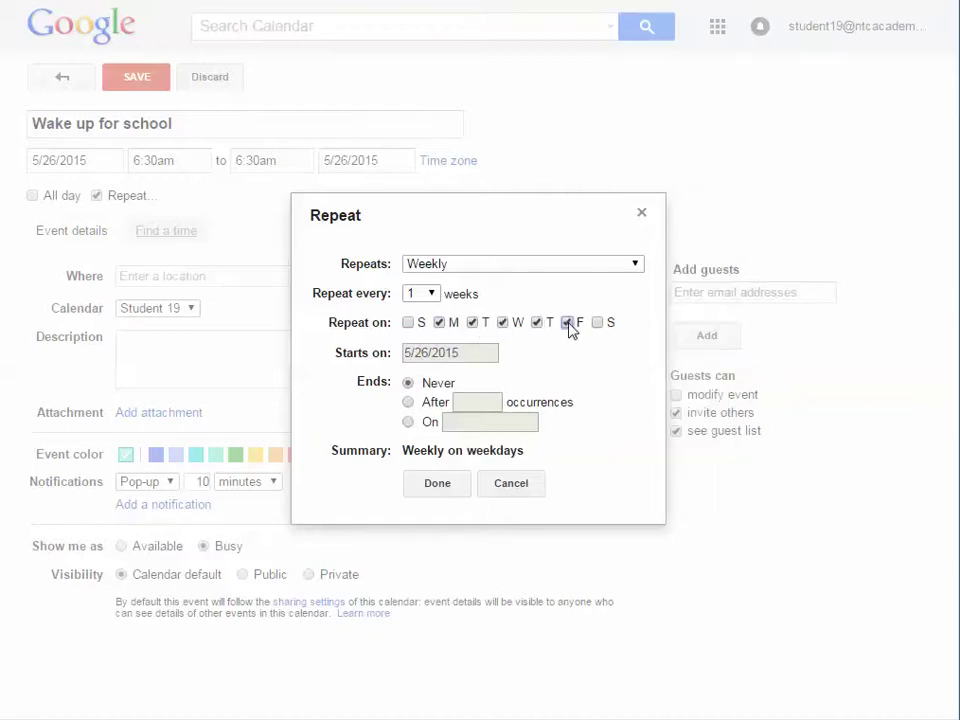
# Set the recurrence to end on 6/13/2015 and apply the repeat settings.
pyautogui.click(409, 423)
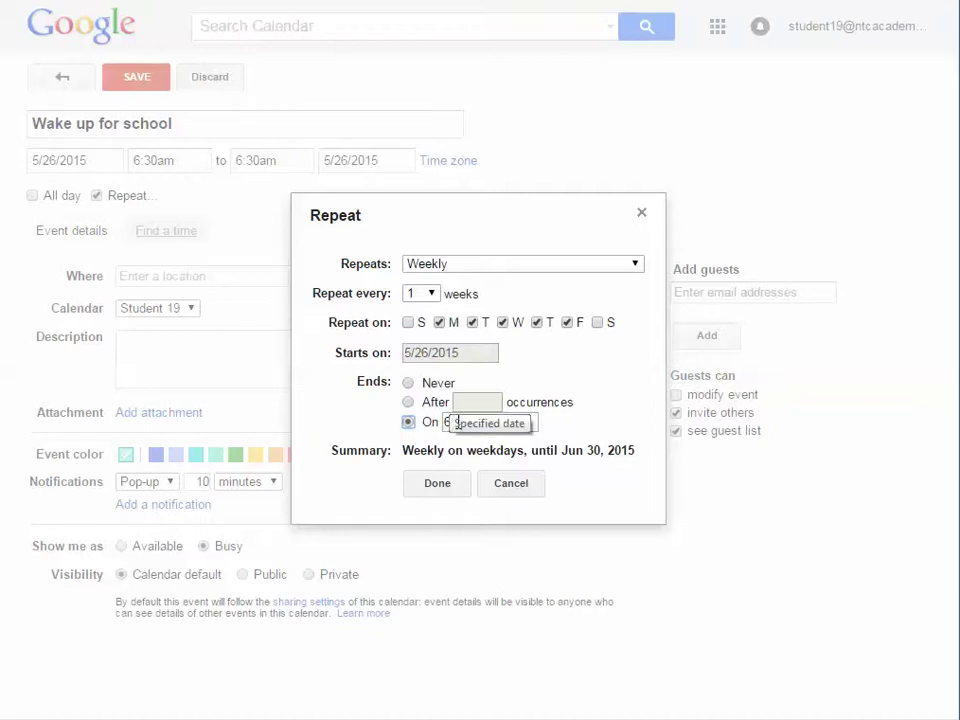
pyautogui.click(537, 421)
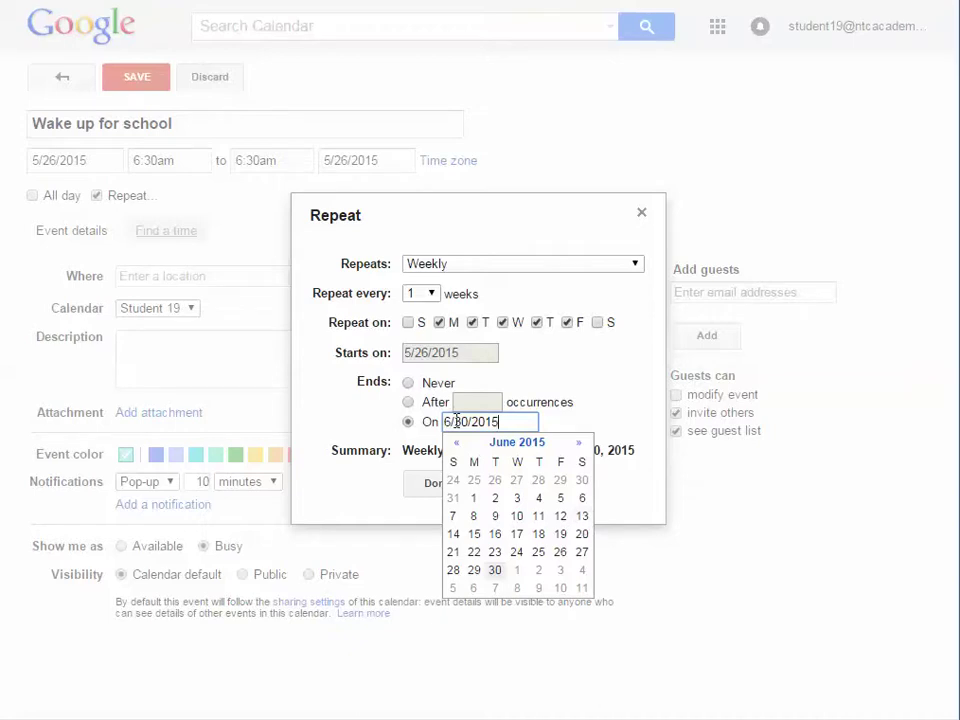
pyautogui.moveTo(452, 421); pyautogui.dragTo(468, 418)
pyautogui.write('13')
pyautogui.click(609, 426)
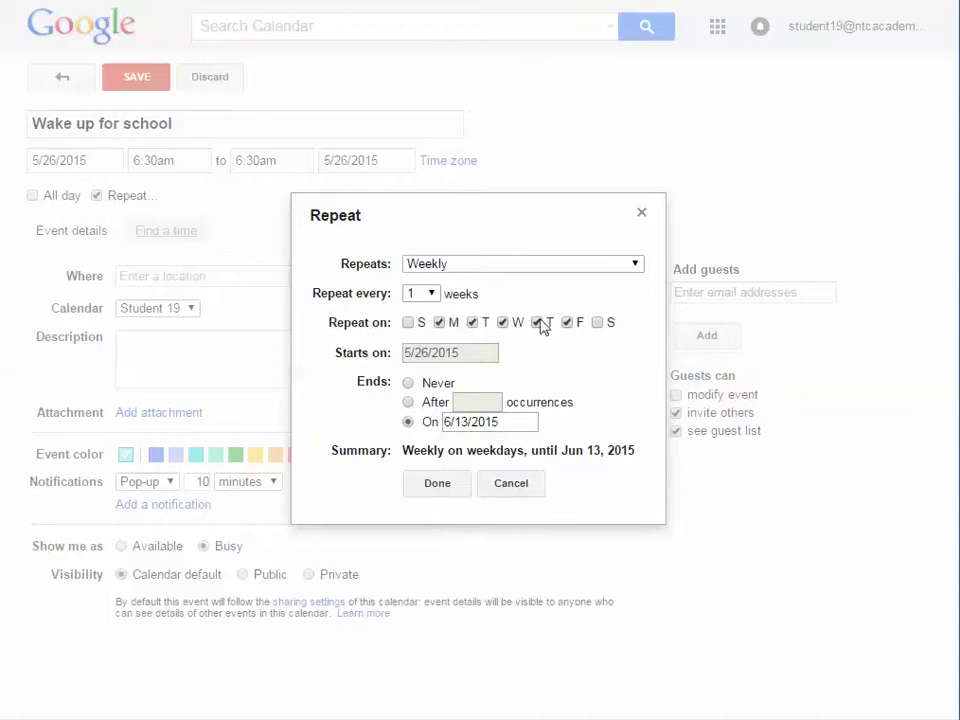
pyautogui.click(437, 486)
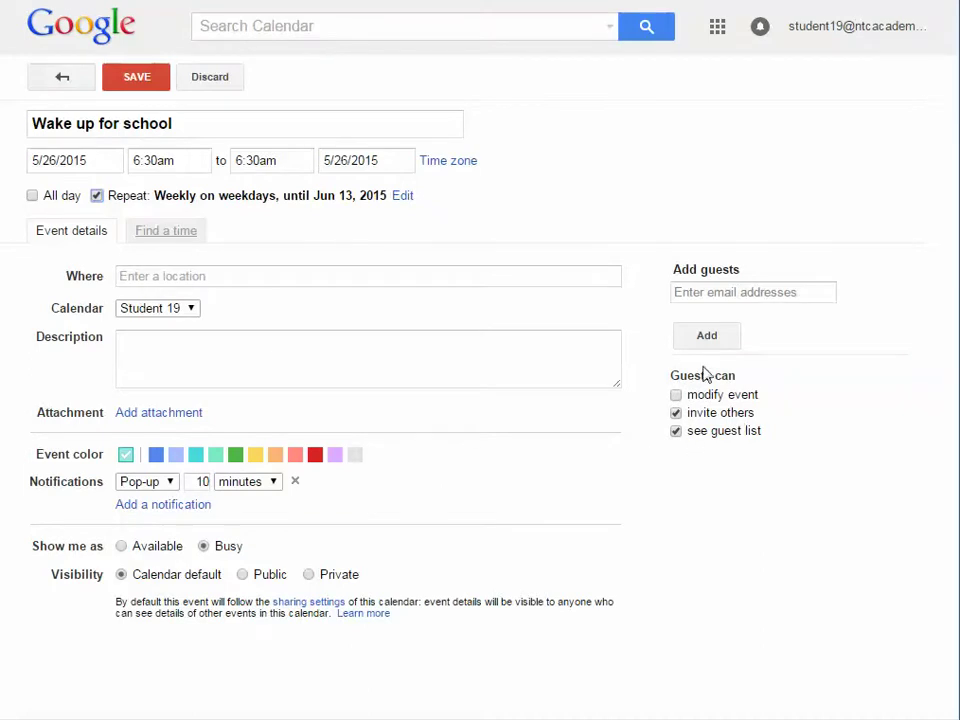
# Disallow guests from inviting others or seeing the guest list, and save the event with the light green colour.
pyautogui.click(676, 413)
pyautogui.click(676, 434)
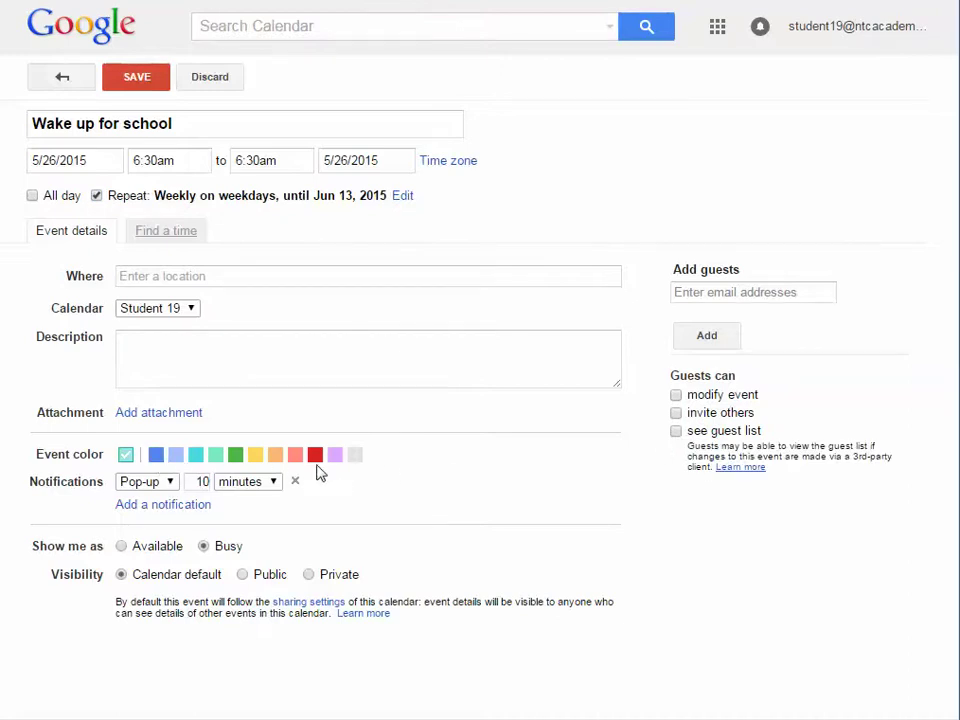
pyautogui.click(215, 455)
pyautogui.click(137, 82)
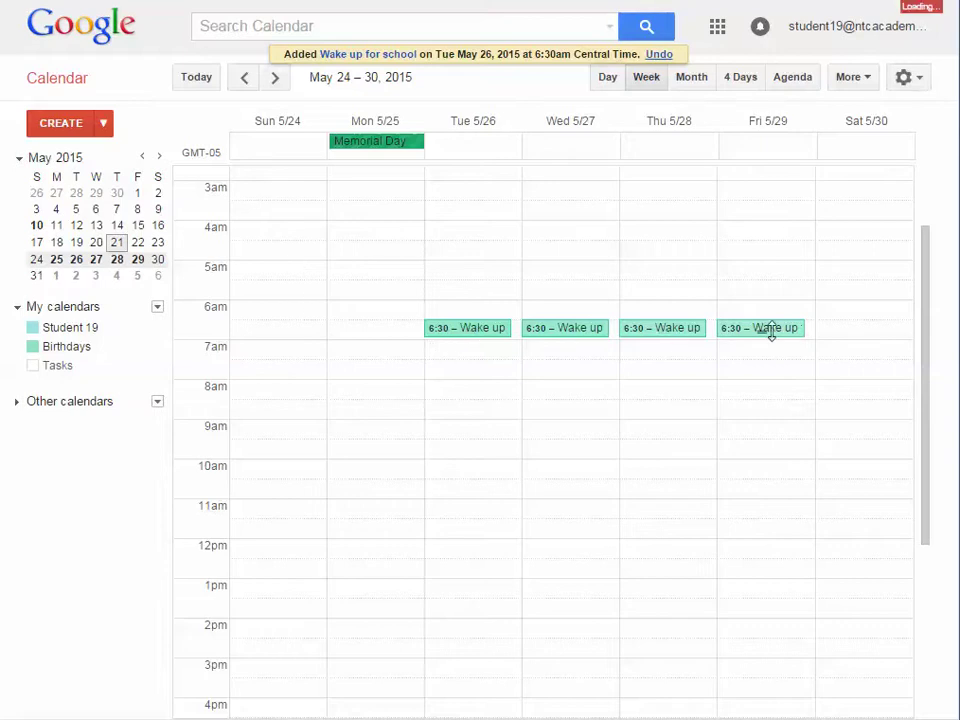
# Examine the weeks from May 31 through June 27 to check where the recurring wake-up event appears and ends.
pyautogui.click(277, 82)
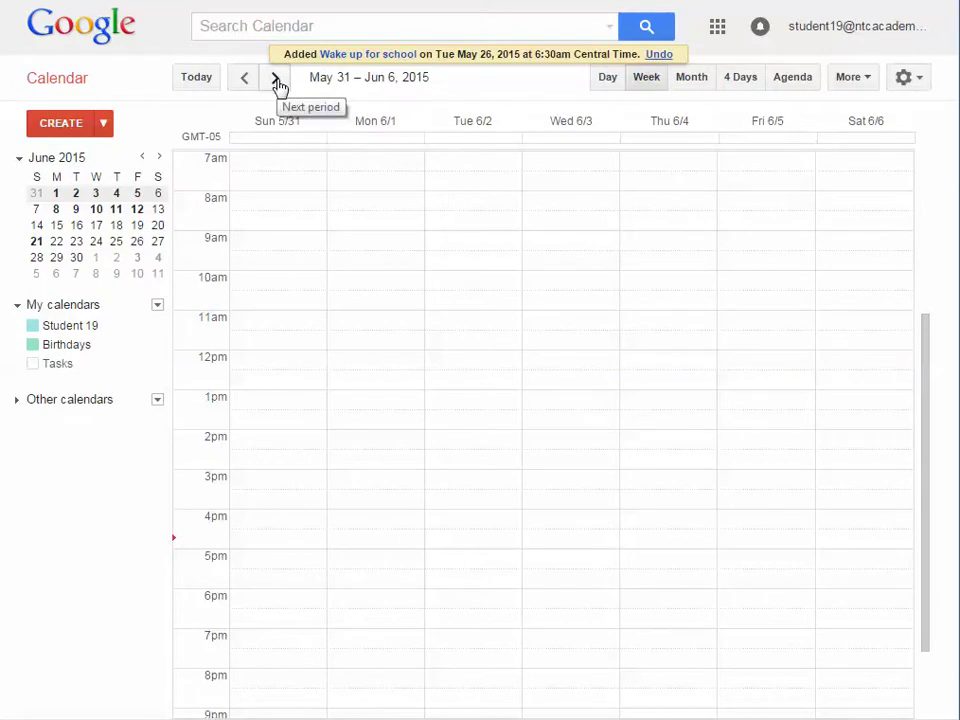
pyautogui.click(277, 82)
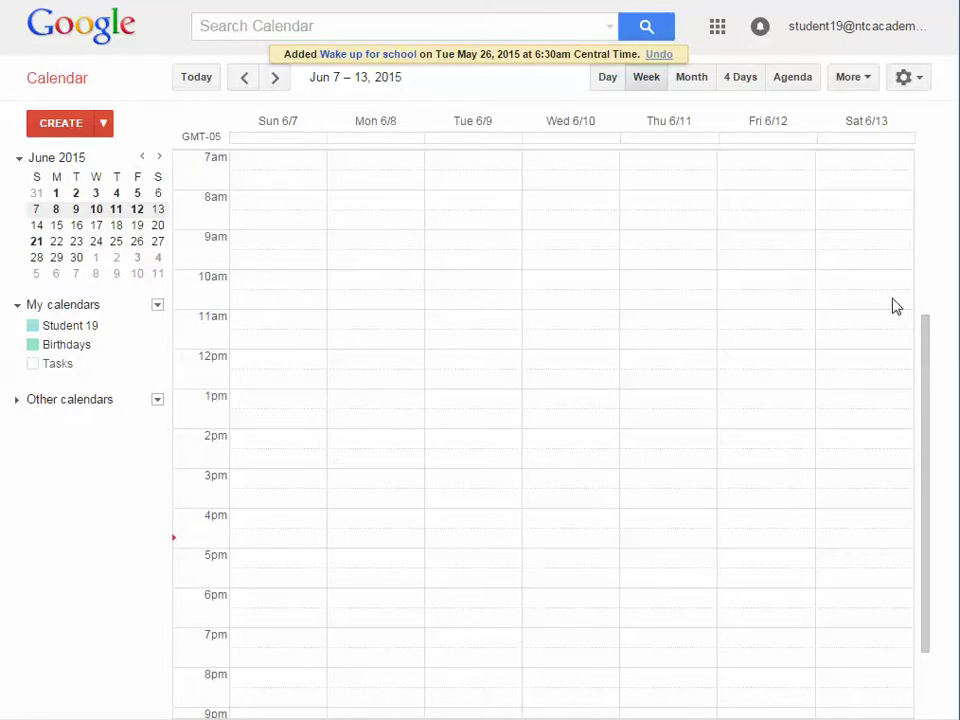
pyautogui.moveTo(926, 390); pyautogui.dragTo(917, 208)
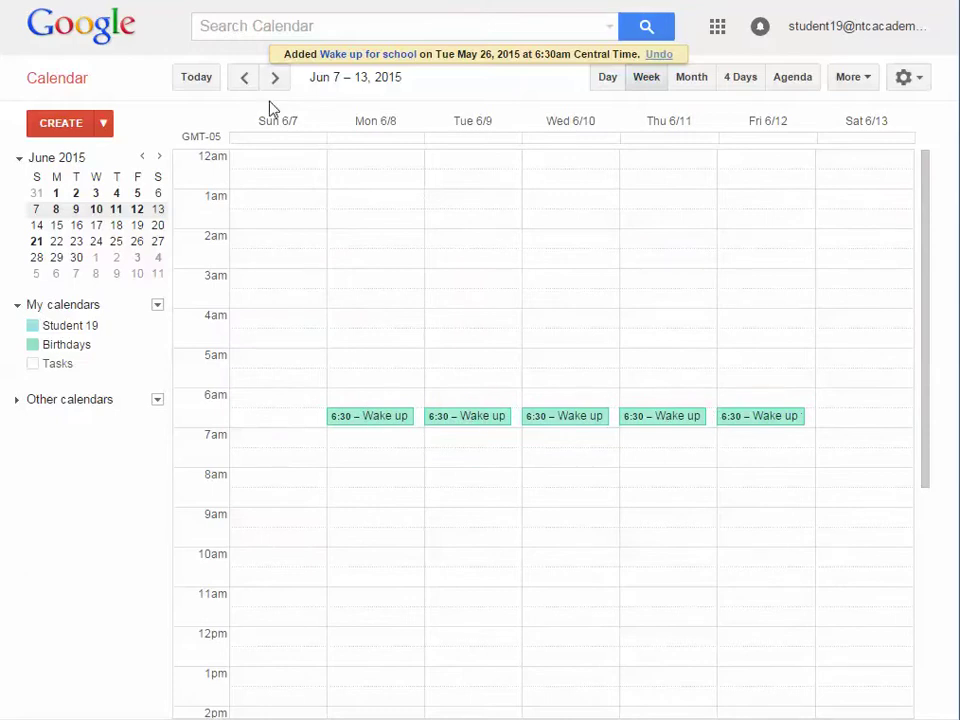
pyautogui.click(239, 83)
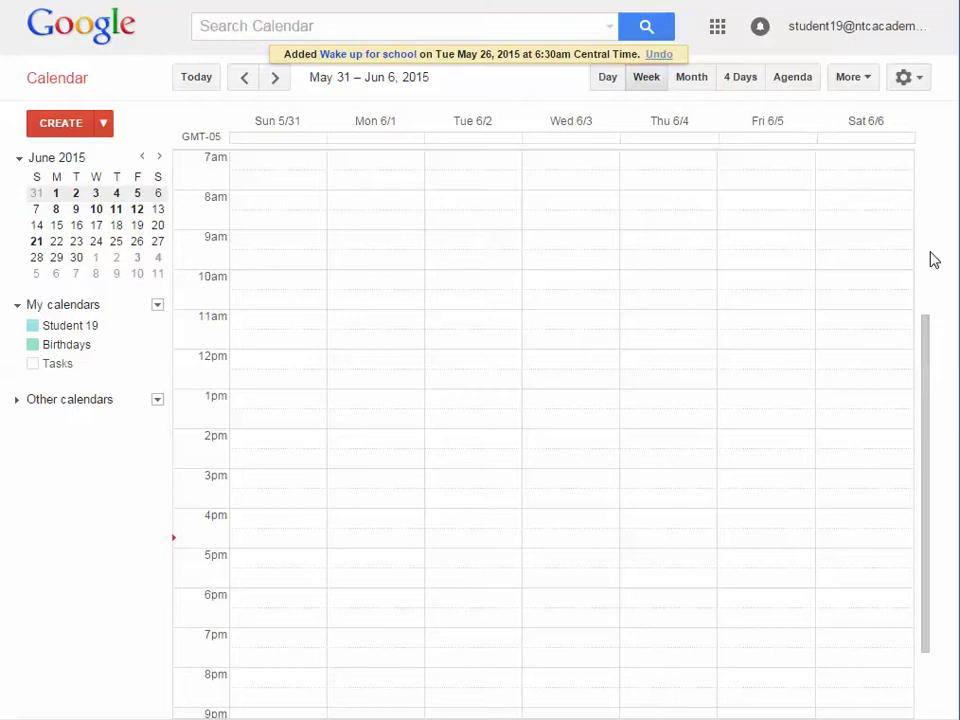
pyautogui.moveTo(930, 352); pyautogui.dragTo(922, 226)
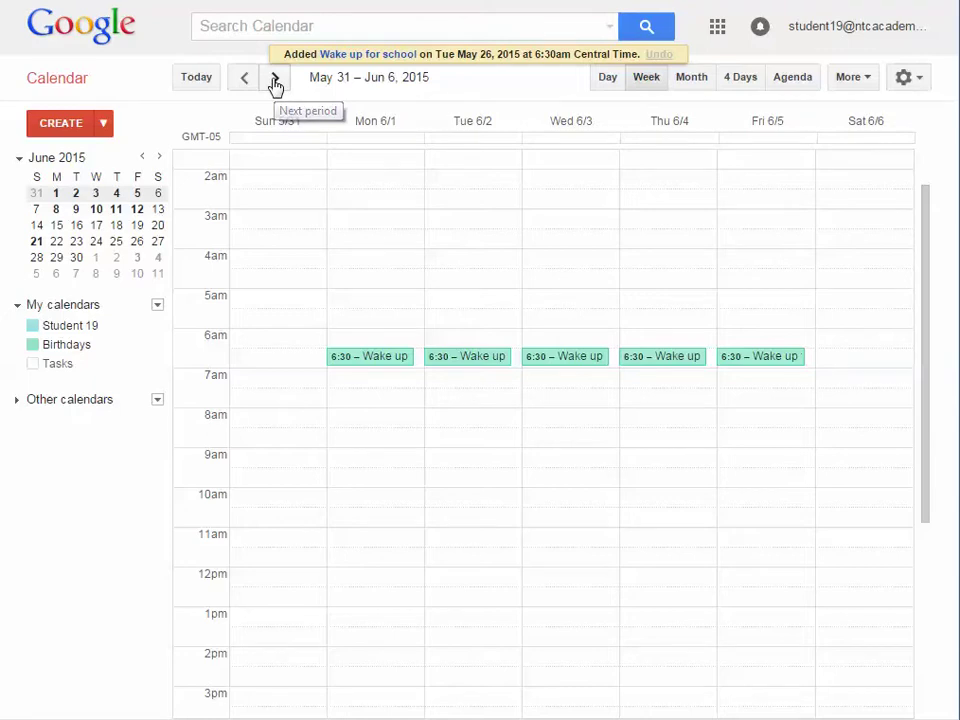
pyautogui.click(275, 80)
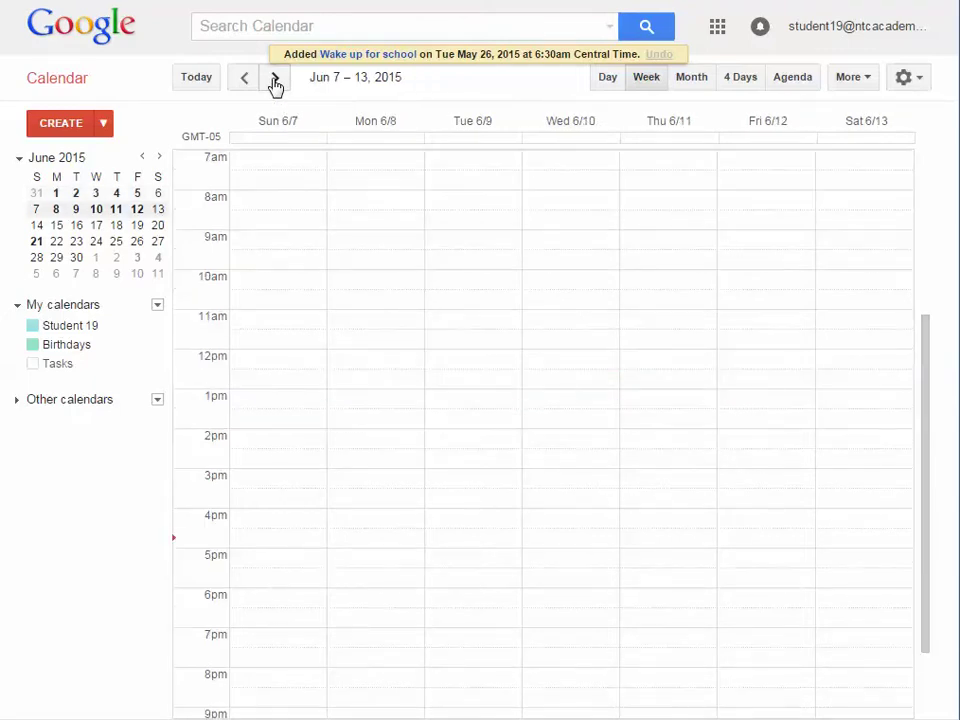
pyautogui.click(275, 80)
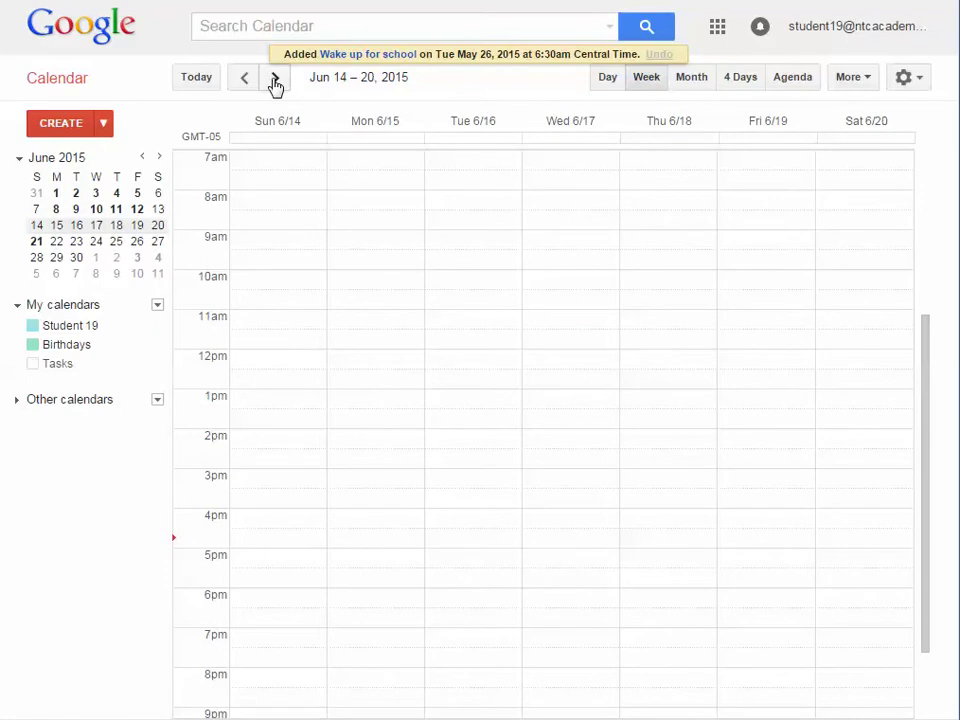
pyautogui.click(275, 80)
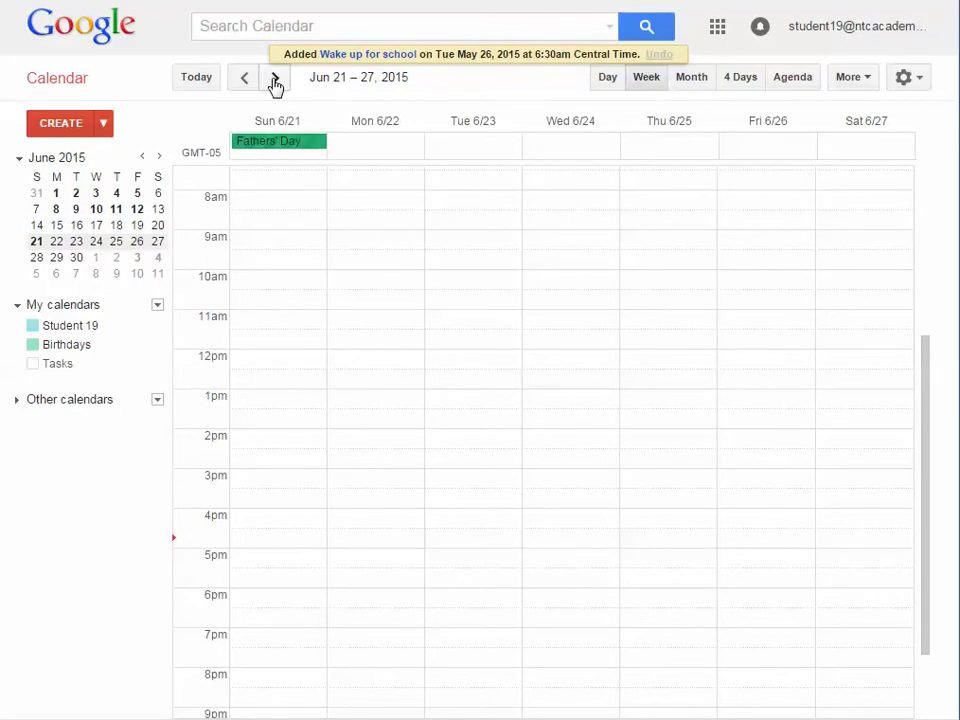